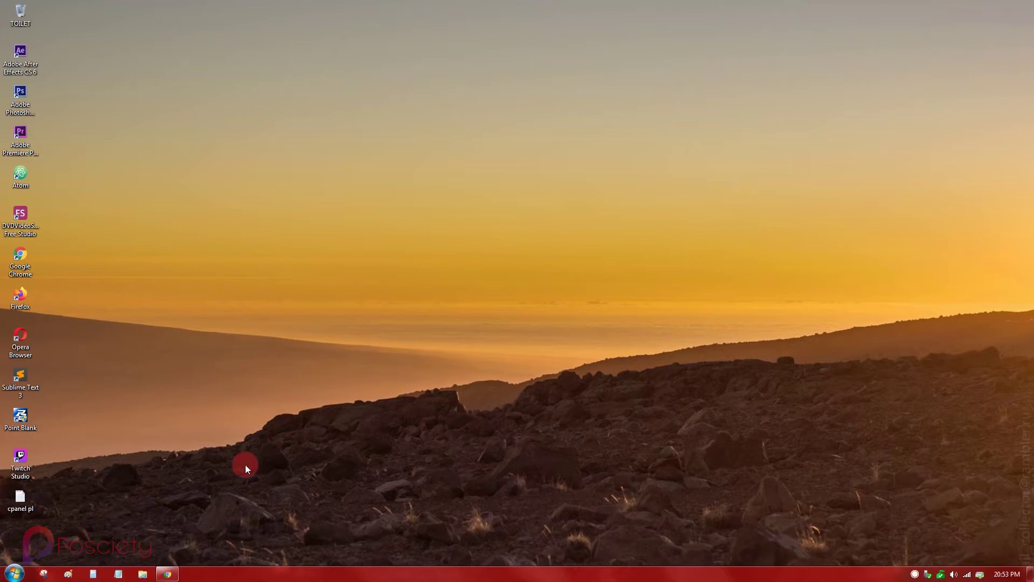
Bring the browser with the cPanel home page to the front
left_click(168, 574)
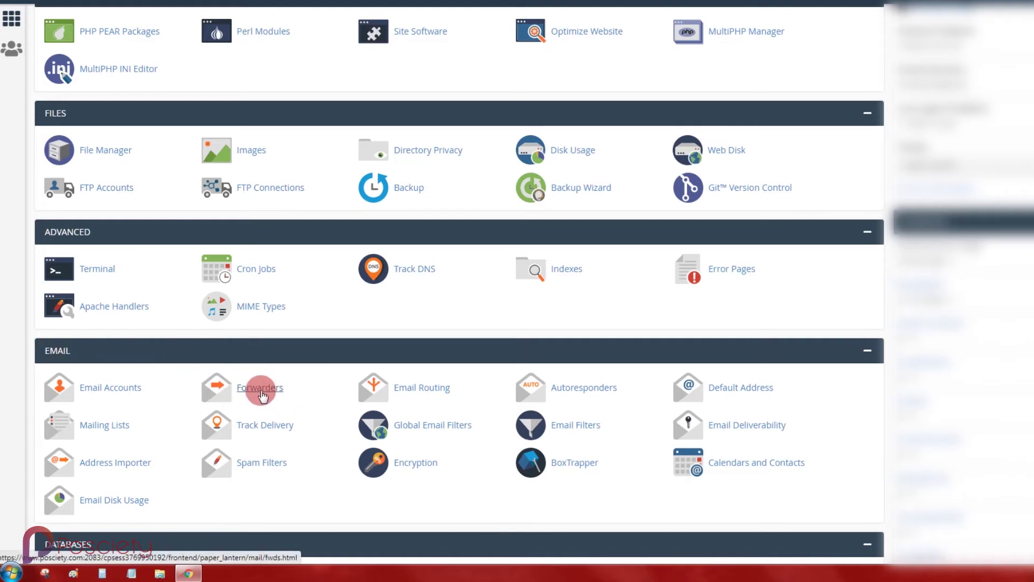
left_click(261, 392)
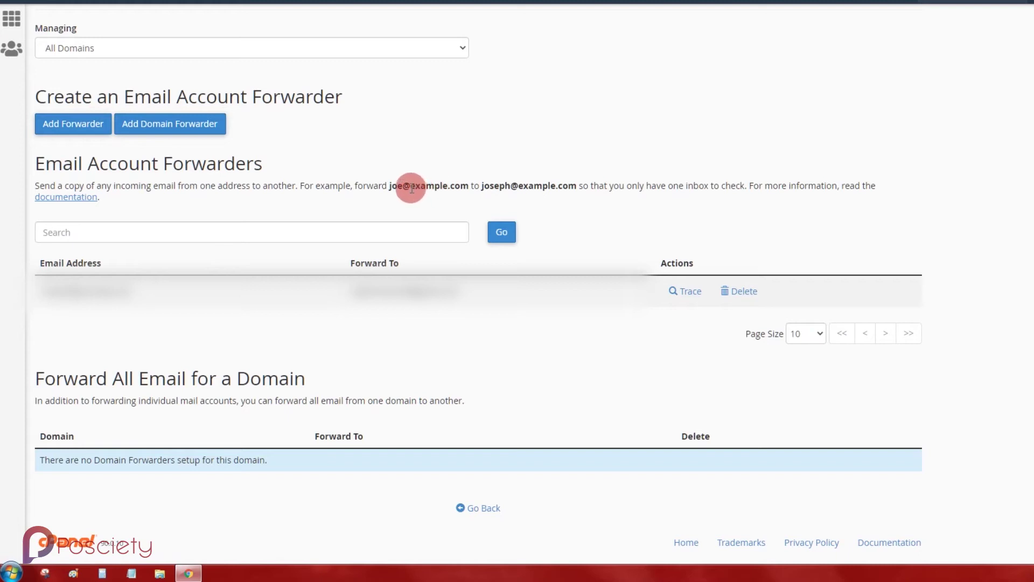
left_click_drag(412, 188, 560, 186)
left_click(481, 186)
left_click(494, 123)
left_click(544, 149)
left_click_drag(415, 185, 437, 187)
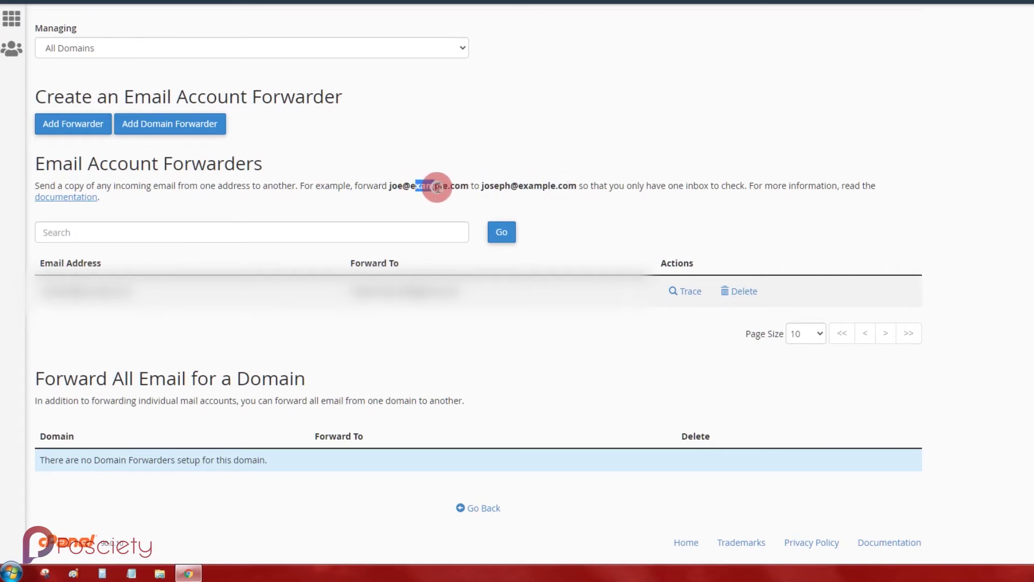
left_click(512, 158)
left_click_drag(517, 187, 563, 185)
left_click(553, 154)
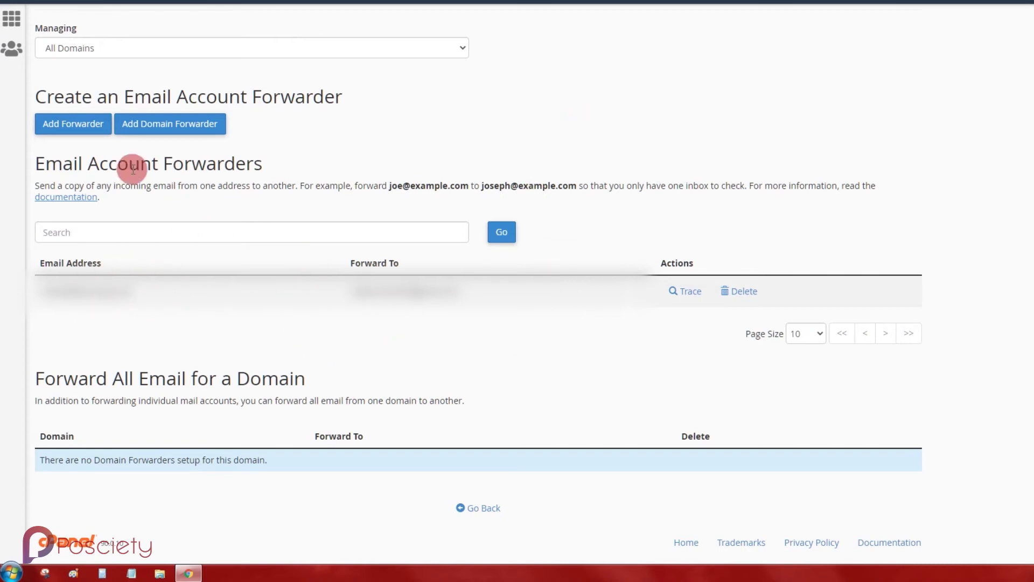
Start a new forwarder and enter 'test' as the address to forward, fixing a typo
left_click(79, 125)
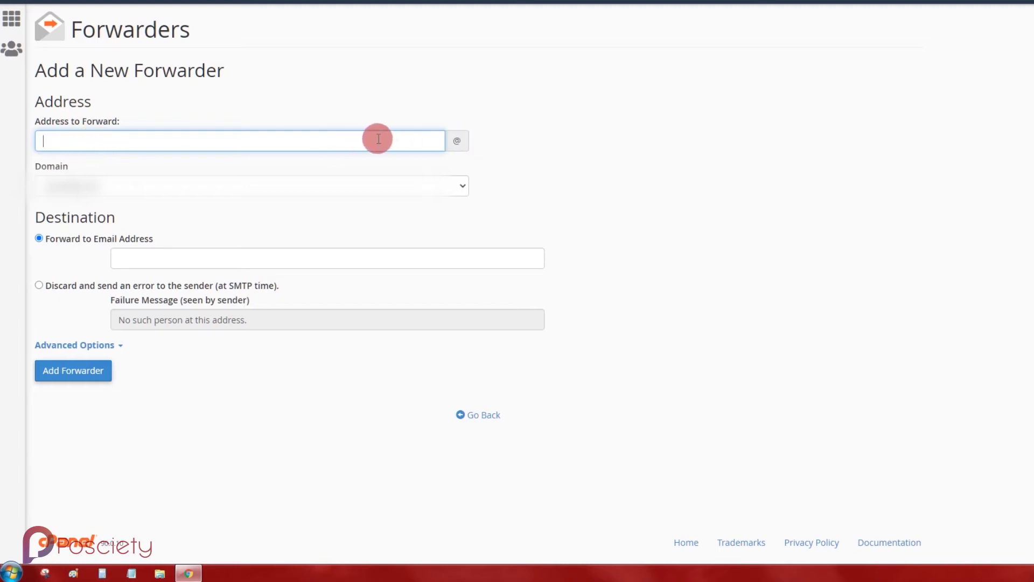
left_click(504, 130)
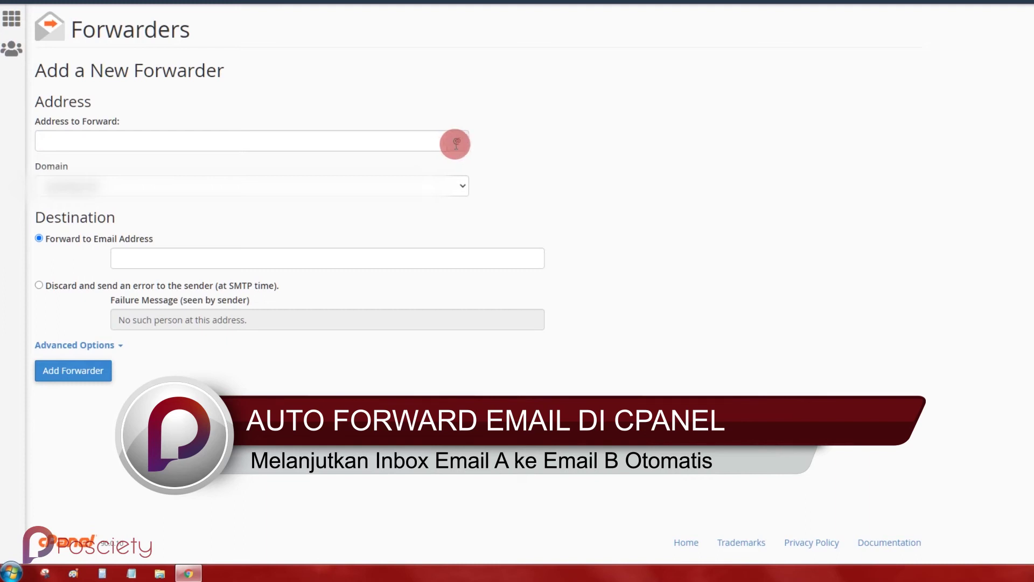
left_click(112, 147)
type("tesyt")
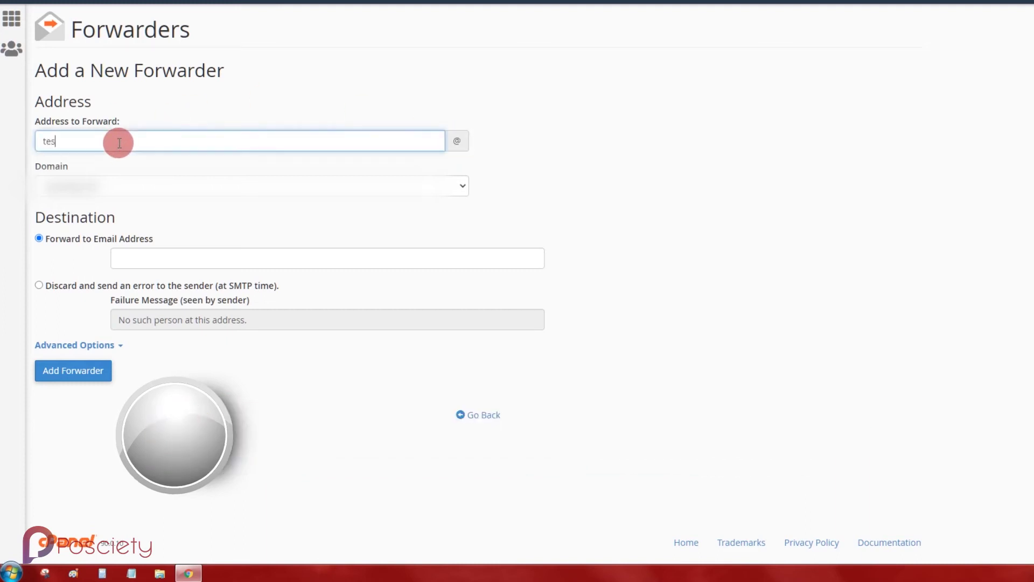
key("BackSpace")
key("BackSpace")
type("t")
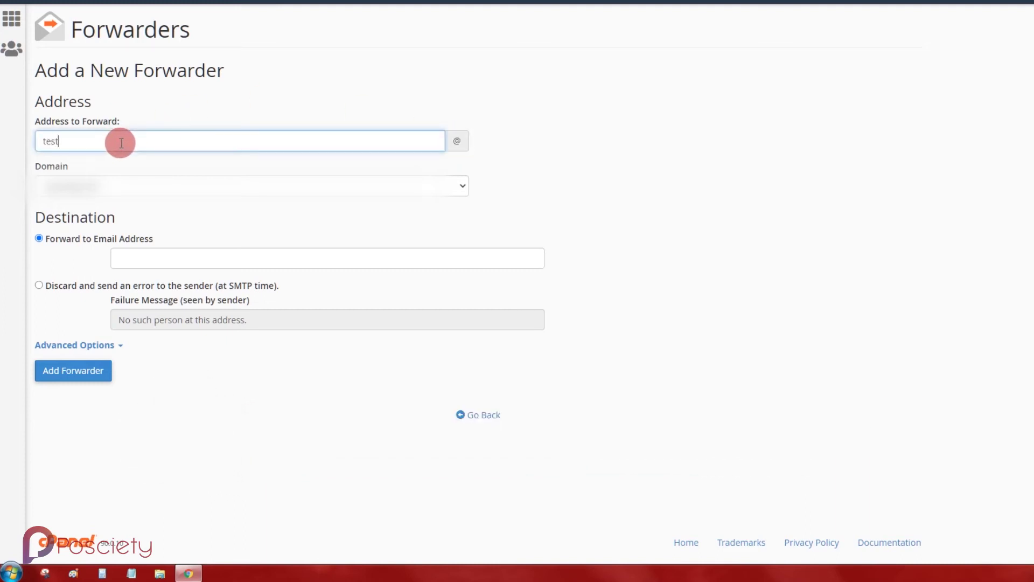
left_click(324, 79)
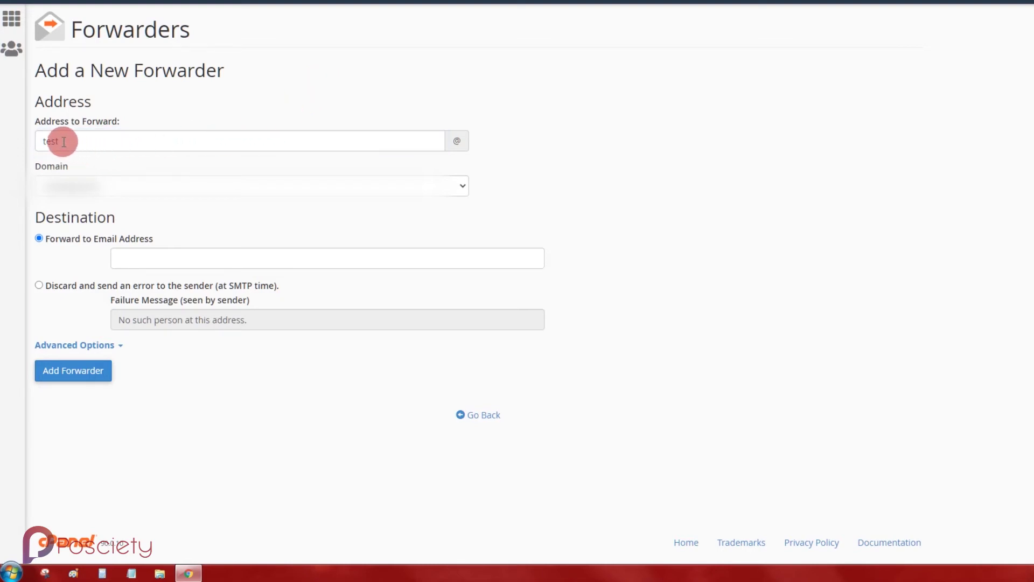
double_click(43, 141)
left_click(218, 98)
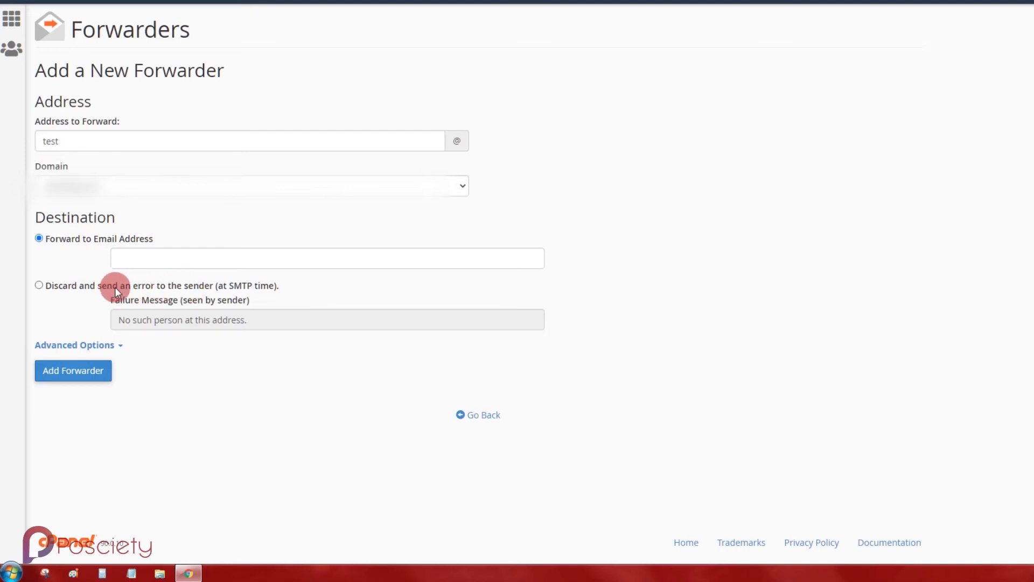
left_click(128, 258)
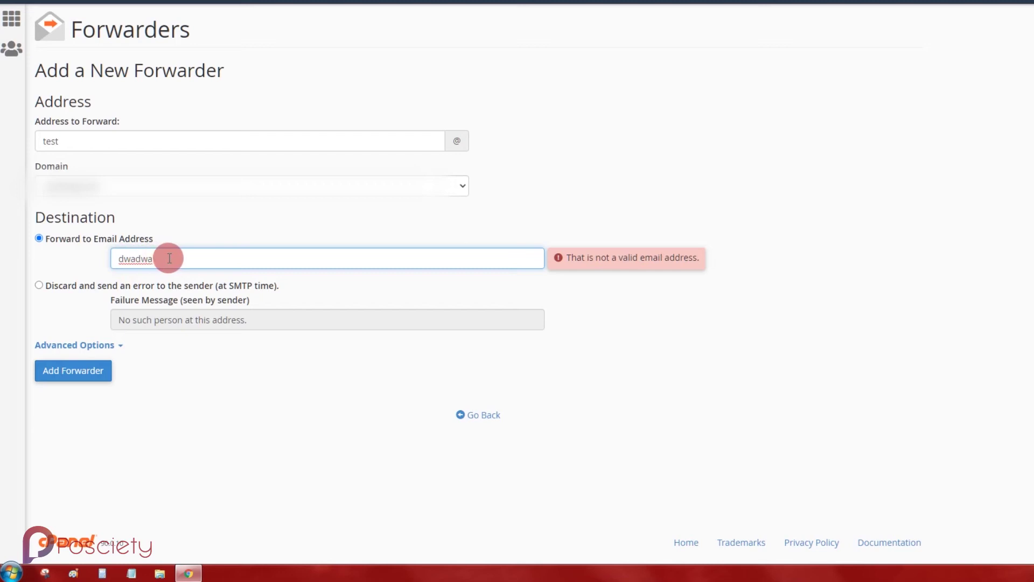
left_click_drag(155, 261, 120, 258)
type("test")
left_click(167, 257)
type("gmail.")
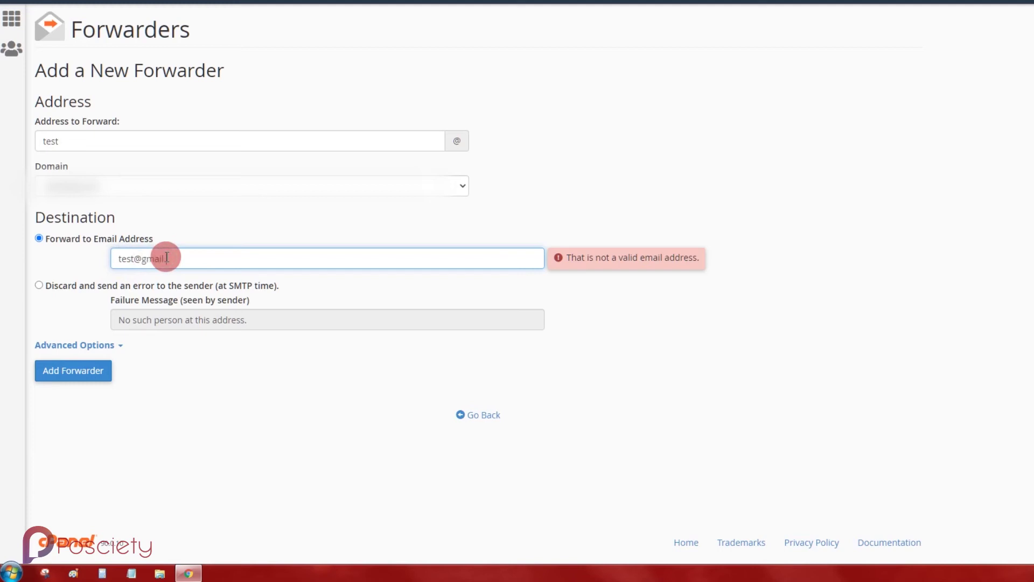
type("com")
left_click(742, 192)
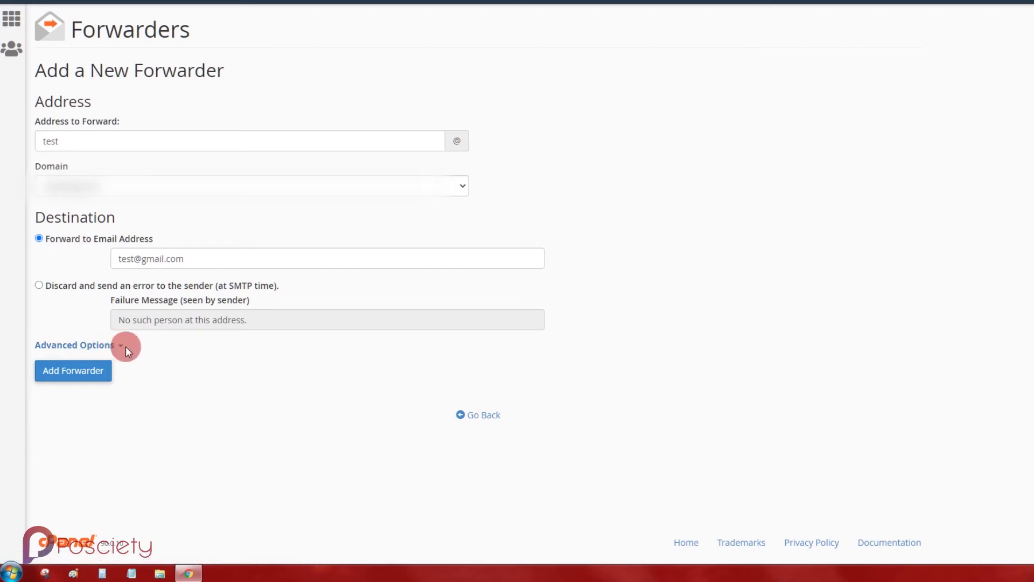
left_click(80, 383)
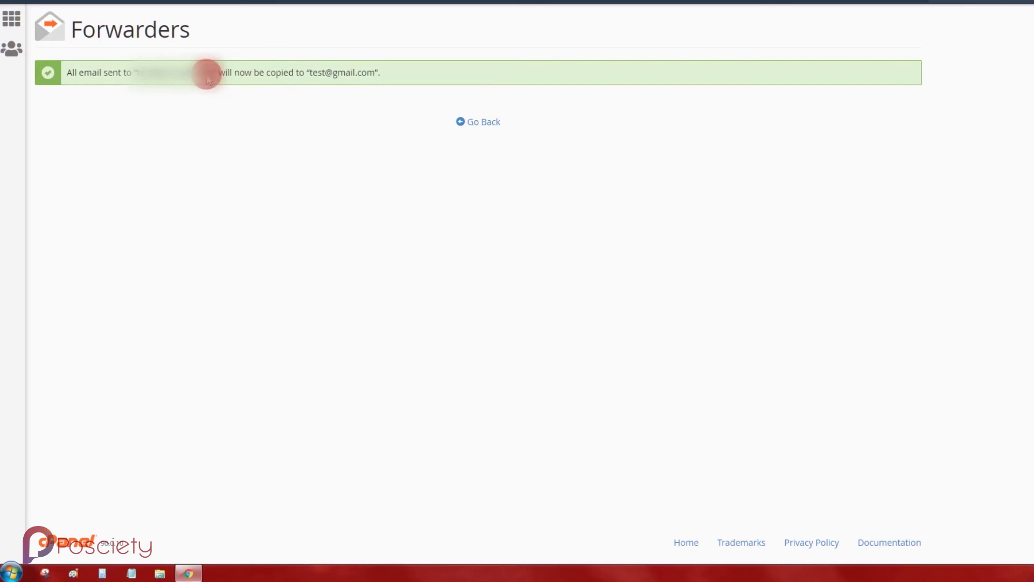
left_click(488, 123)
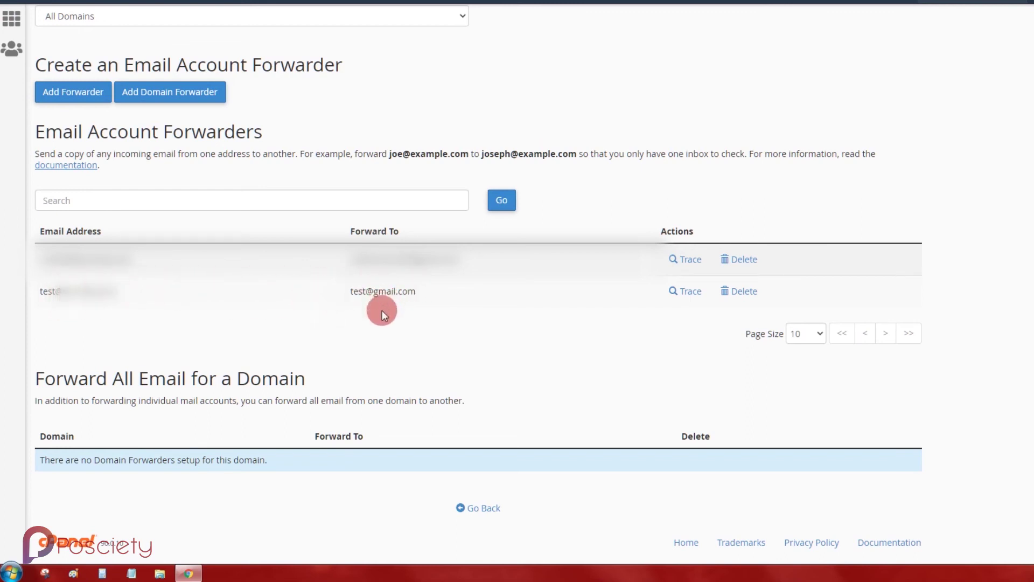
left_click_drag(348, 331, 30, 290)
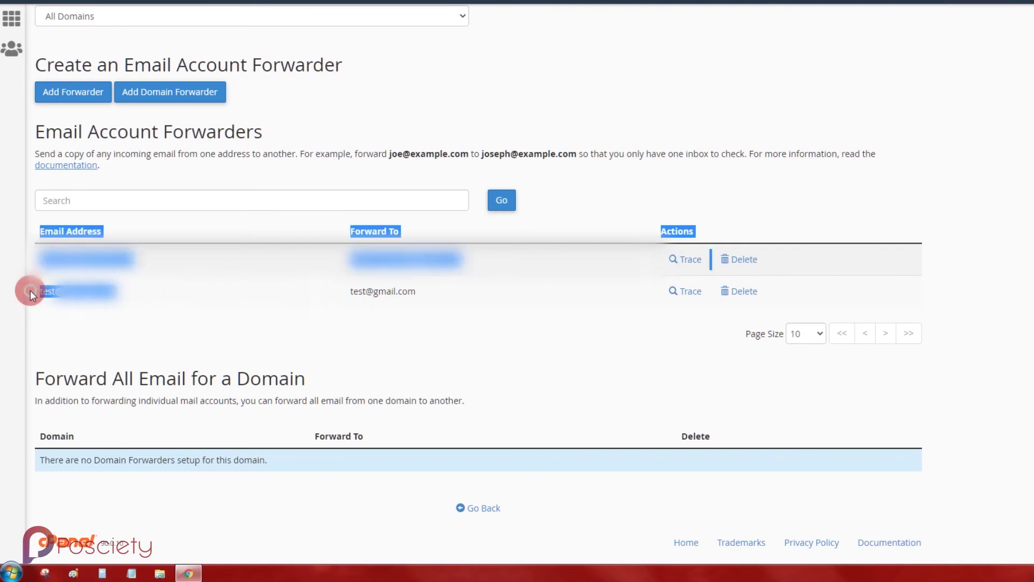
left_click(155, 307)
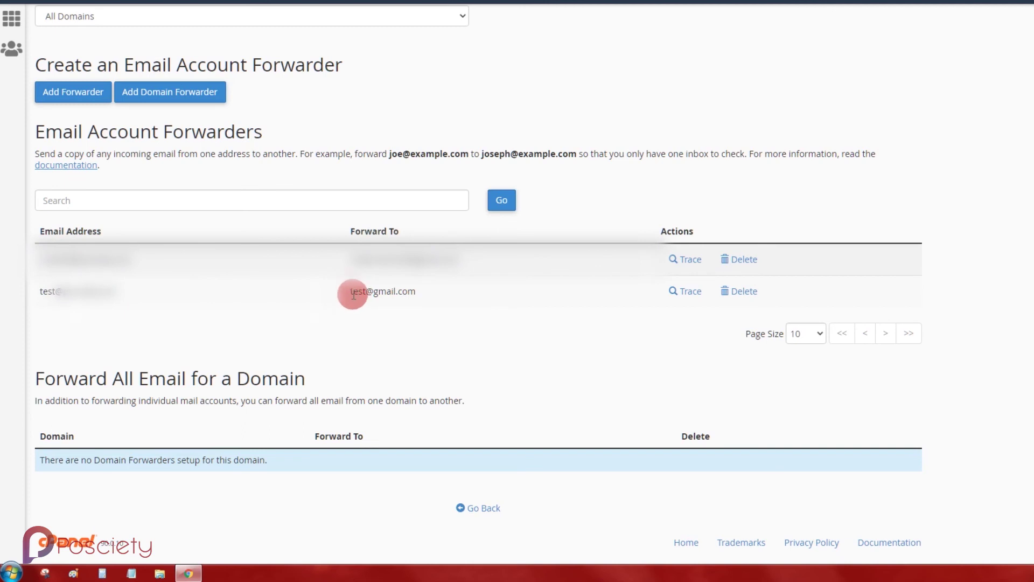
left_click_drag(351, 294, 426, 290)
left_click(445, 319)
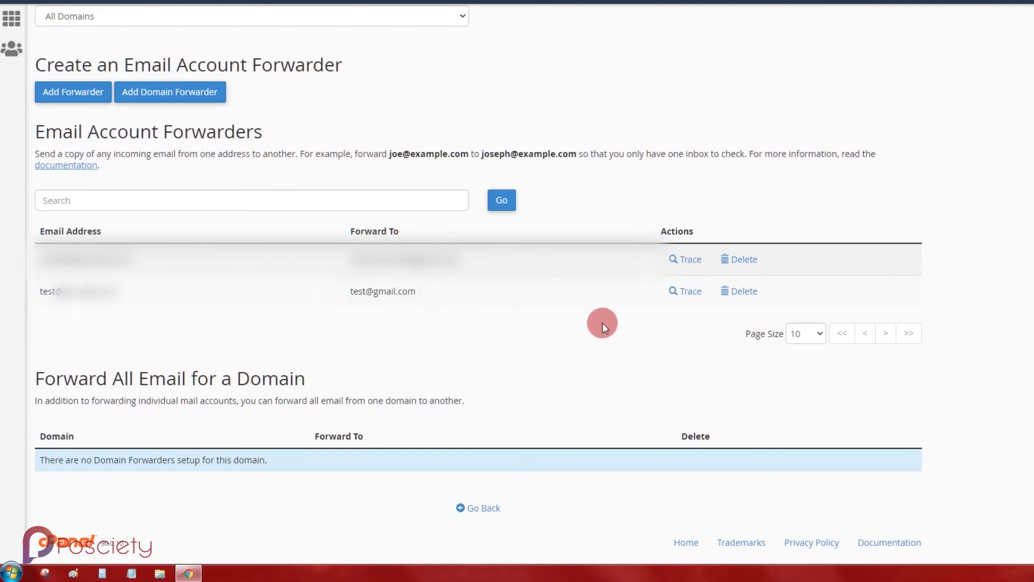
left_click(680, 294)
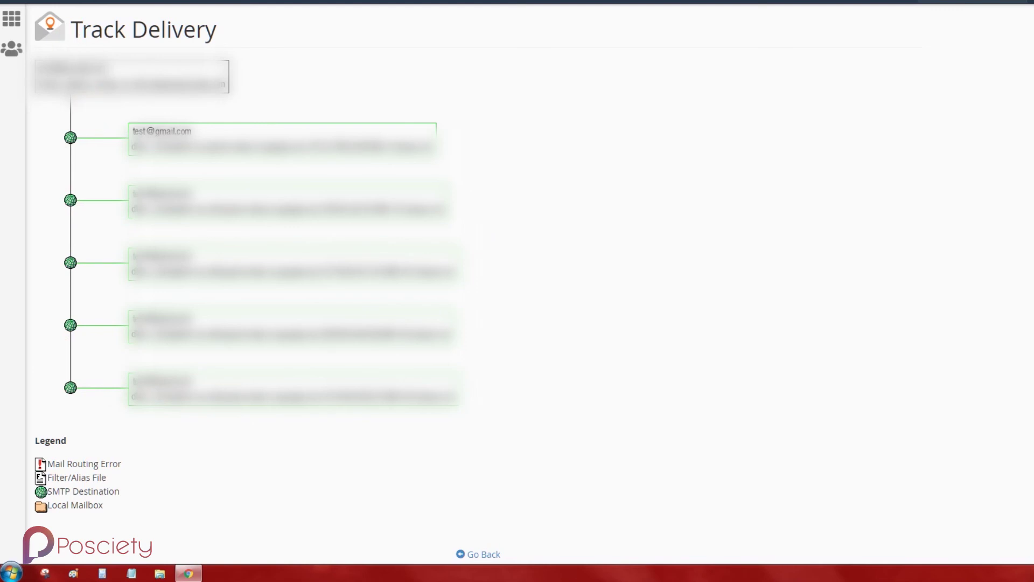
key("alt+Left")
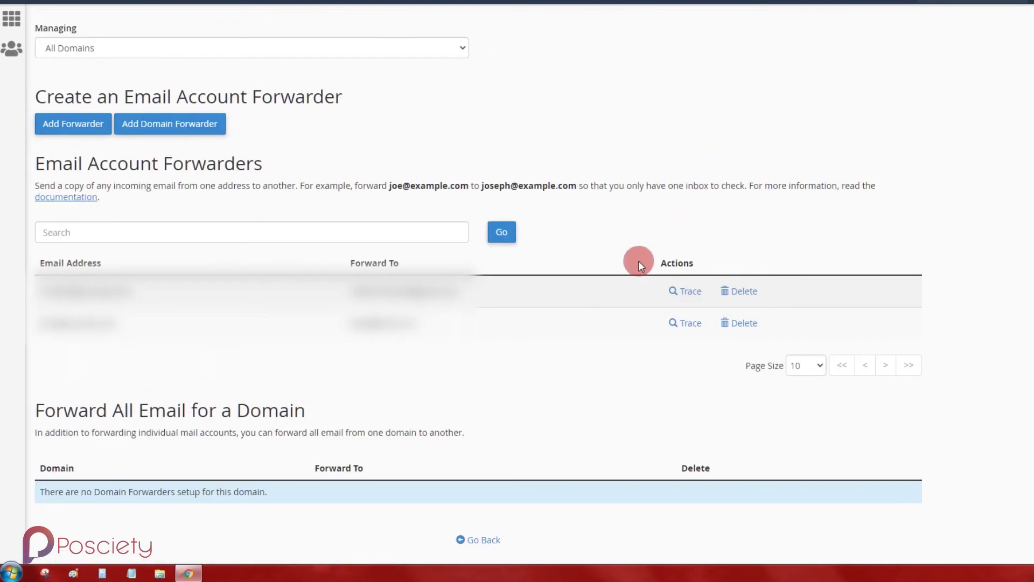